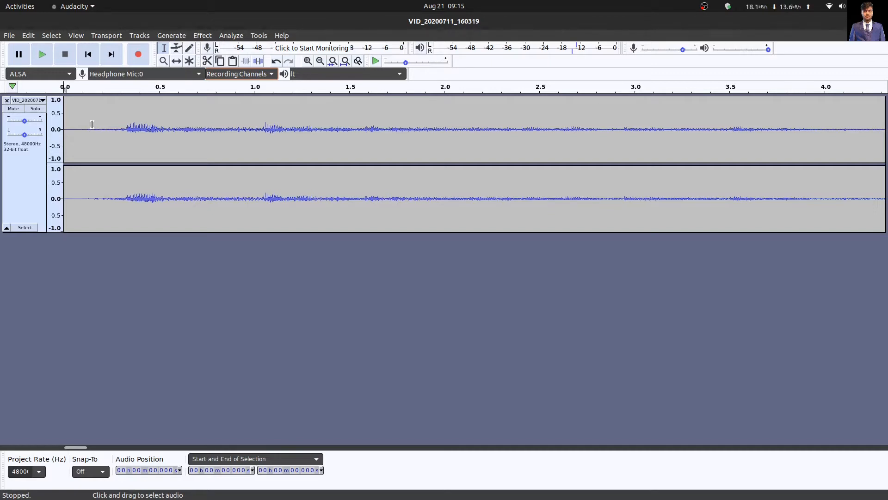
Capture a Noise Reduction noise profile from the silent first 0.173 seconds of the track
drag(96, 129, 64, 129)
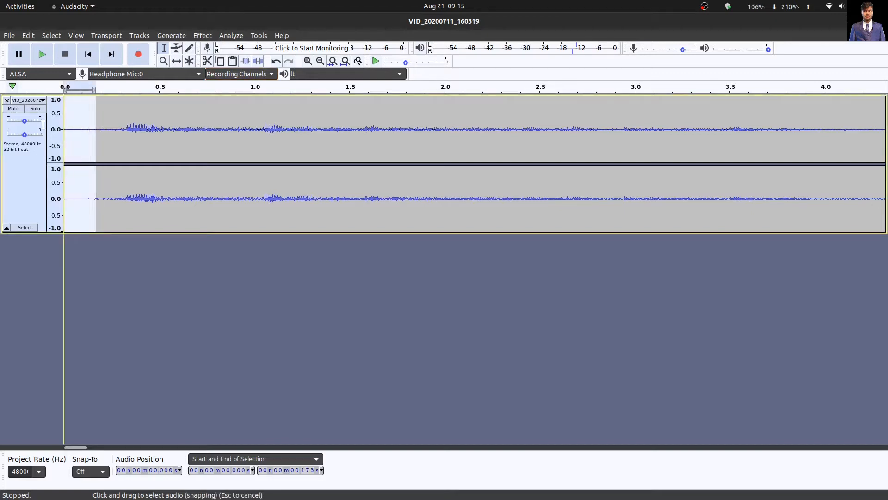
click(202, 35)
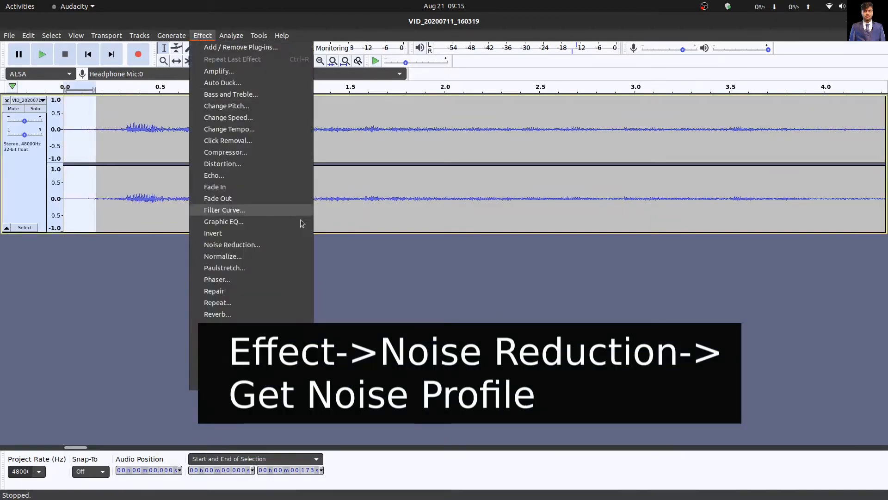
click(272, 245)
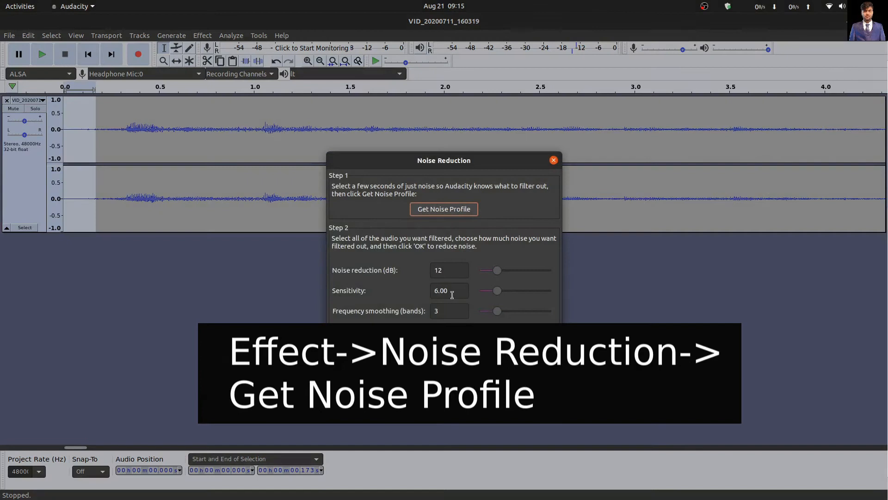
click(445, 208)
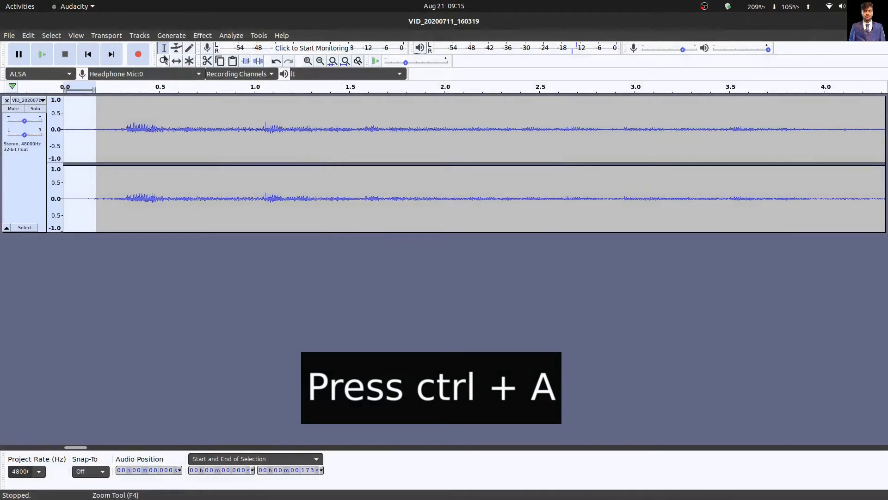
Apply Noise Reduction to the entire track three times using the captured noise profile
key(ctrl+a)
click(171, 36)
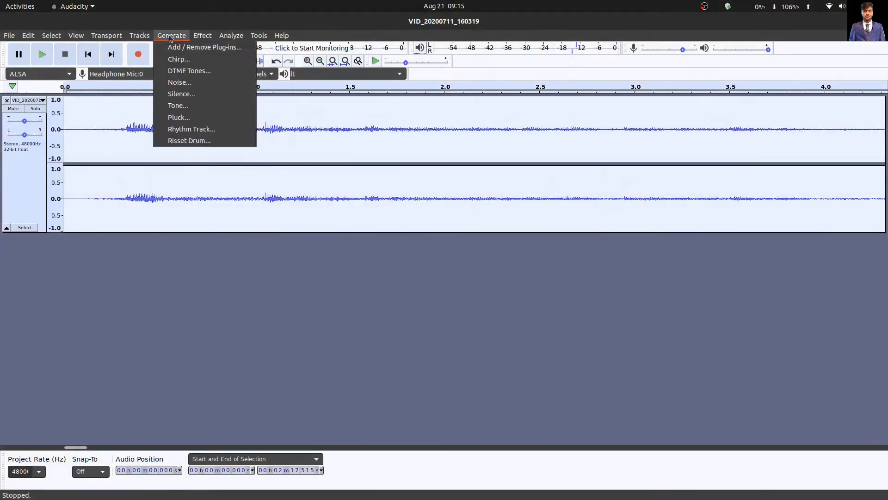
mouse_move(203, 36)
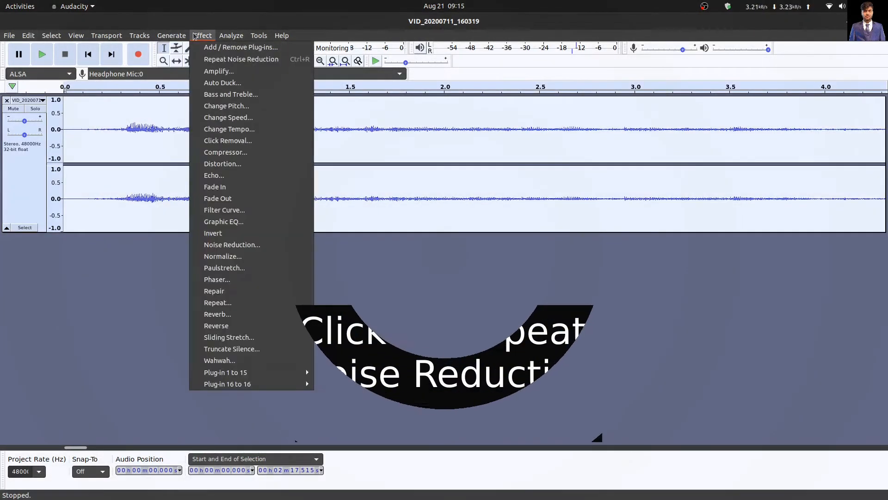
click(222, 60)
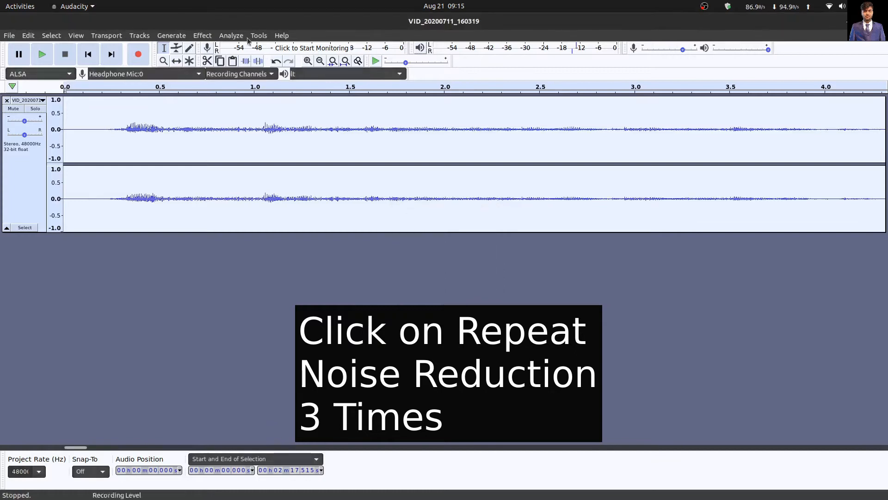
click(202, 36)
click(223, 60)
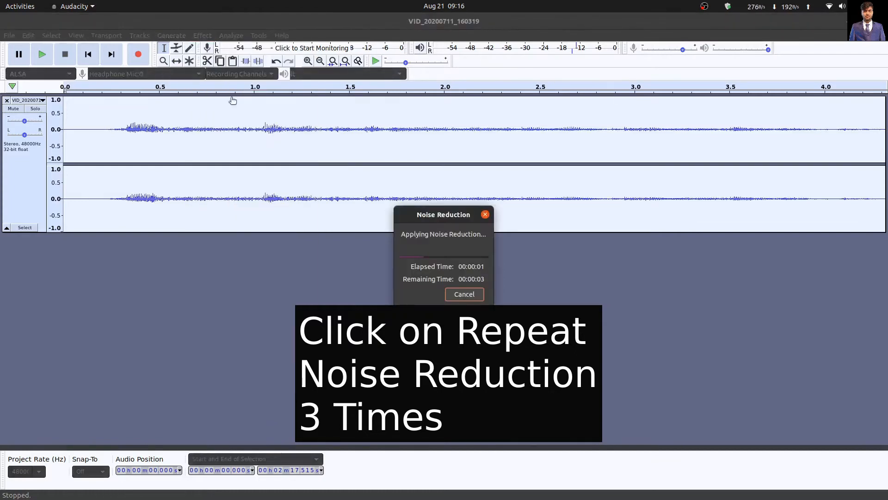
click(202, 36)
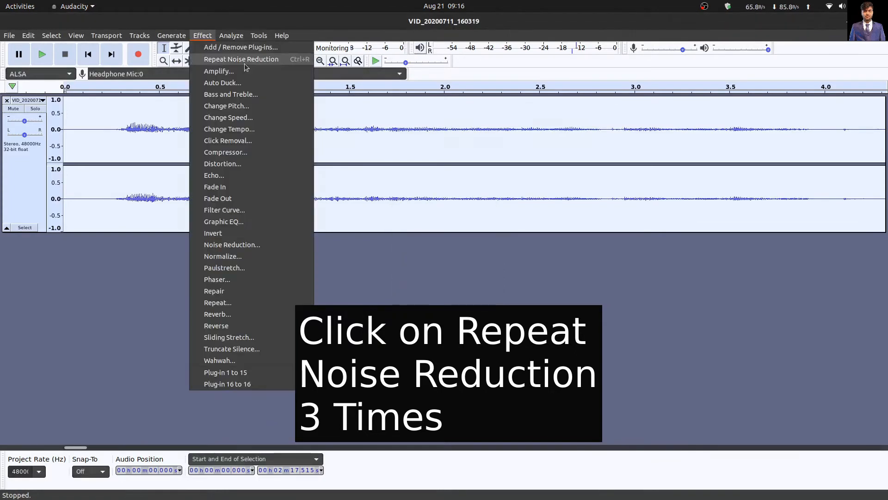
click(245, 60)
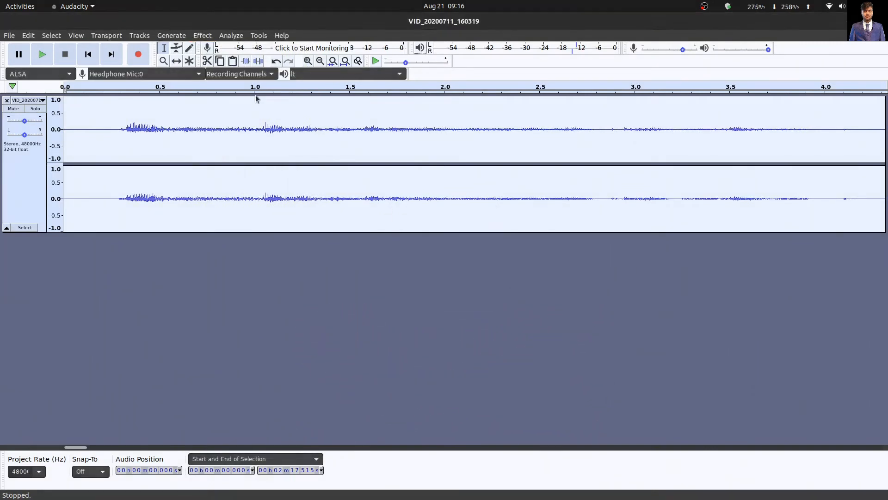
Play back the noise-reduced audio from about 0.26 seconds to check it, and stop playback
click(113, 199)
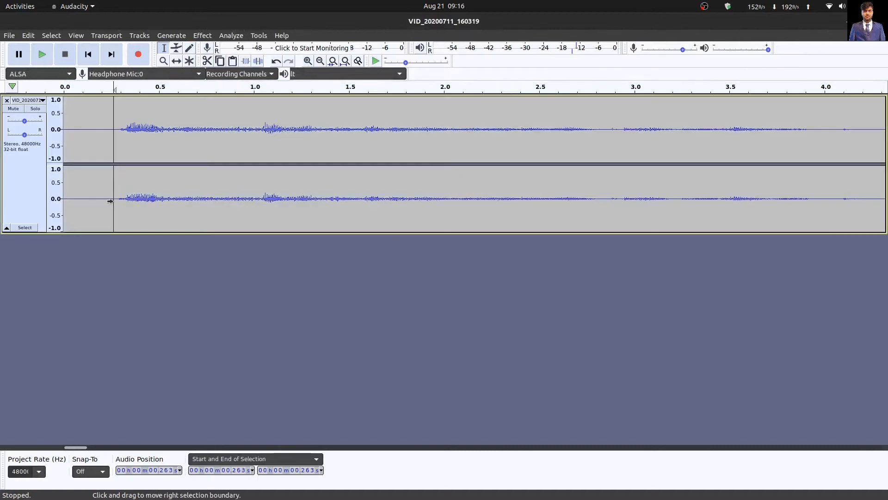
key(space)
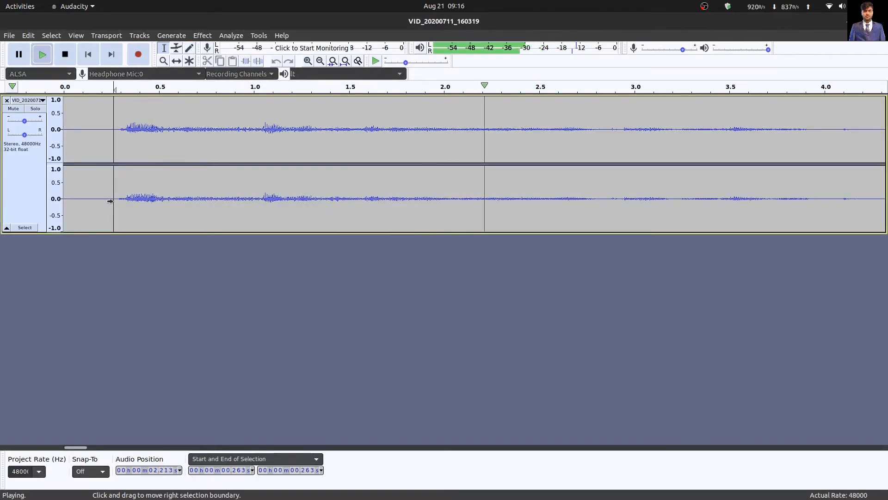
key(space)
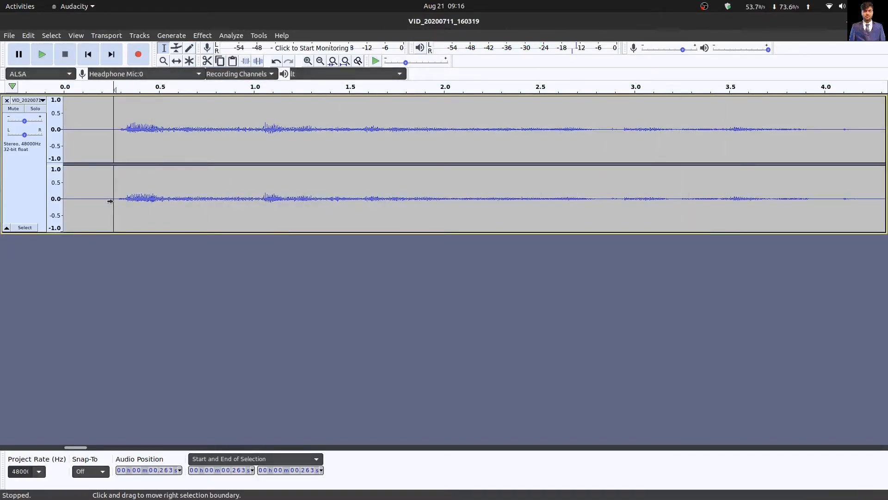
Select the entire track and apply Filter Curve with the Bass Boost factory preset
key(ctrl+a)
click(202, 36)
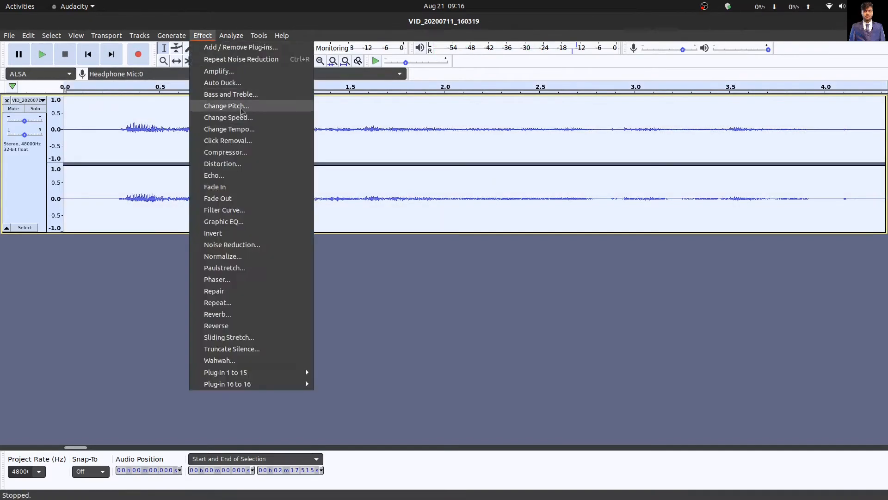
click(246, 210)
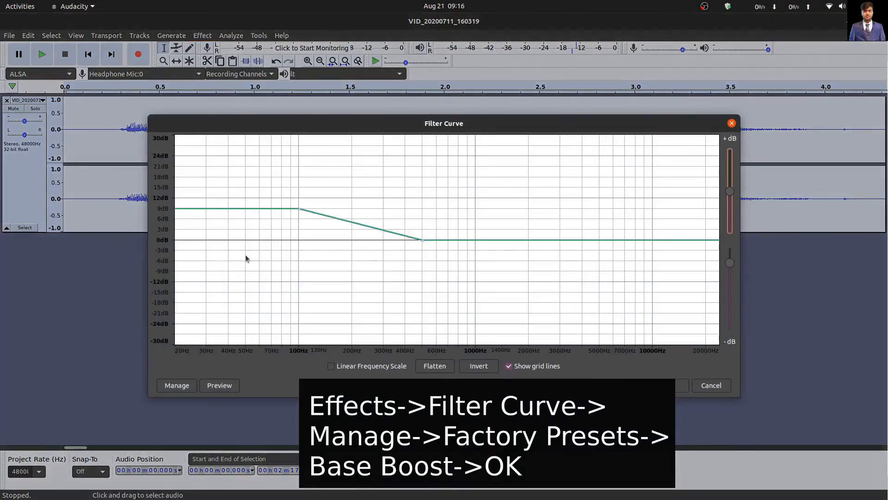
click(193, 385)
mouse_move(242, 433)
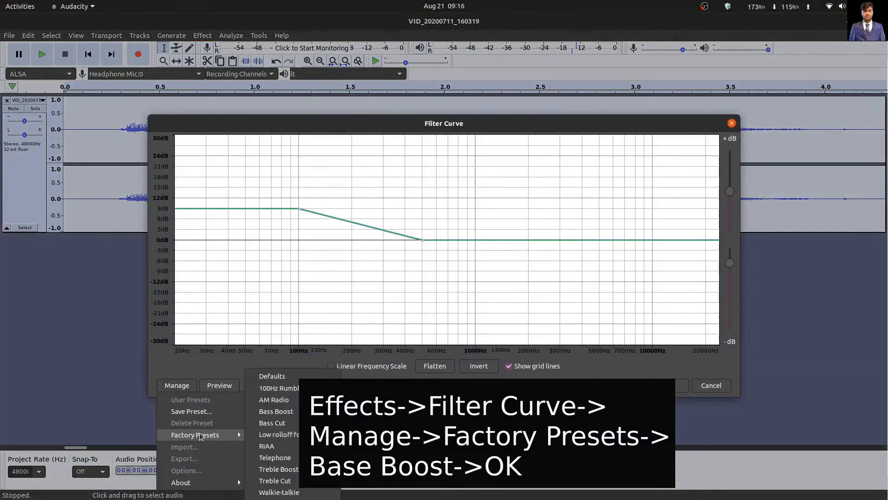
click(276, 412)
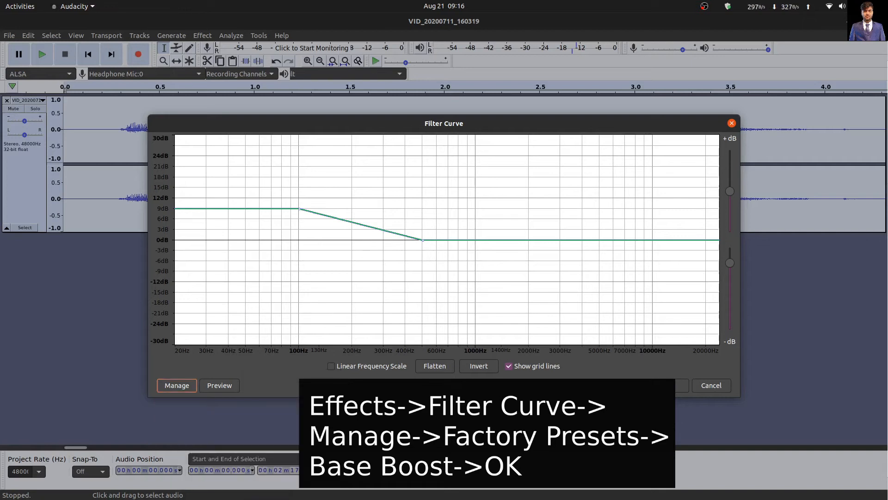
click(669, 385)
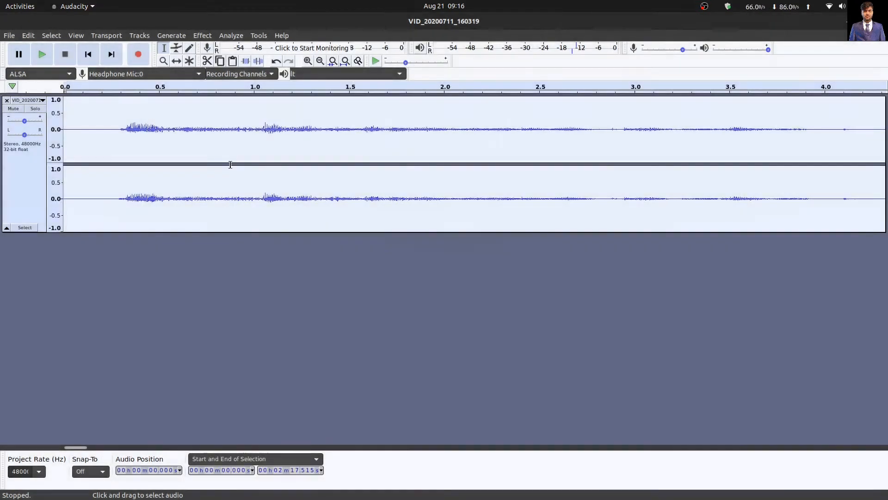
Apply Filter Curve with the Treble Boost factory preset to the entire track
click(205, 36)
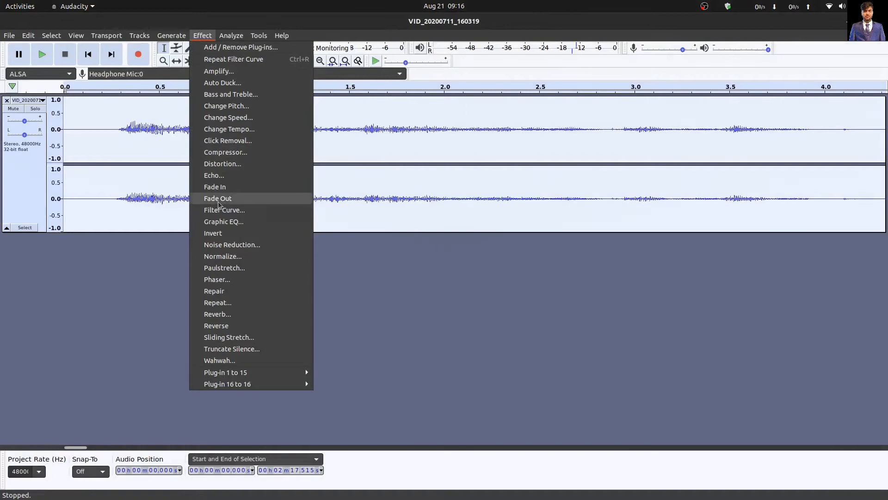
click(240, 208)
click(177, 385)
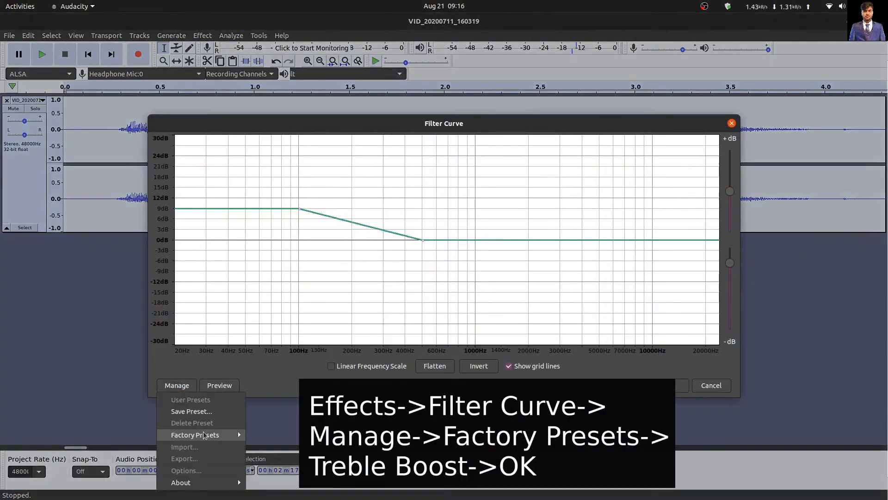
mouse_move(203, 434)
click(285, 469)
click(666, 384)
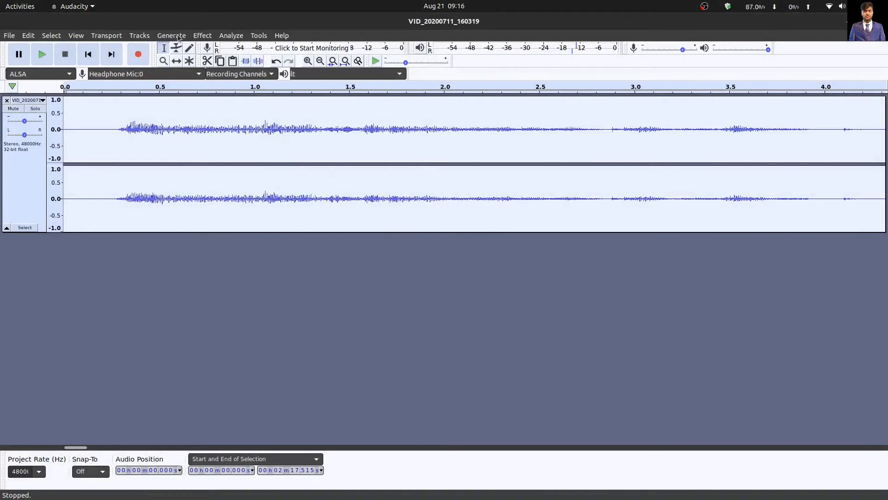
Apply Filter Curve to the entire track a further time with the Bass Boost factory preset
click(203, 35)
click(217, 208)
click(177, 385)
mouse_move(198, 433)
click(274, 415)
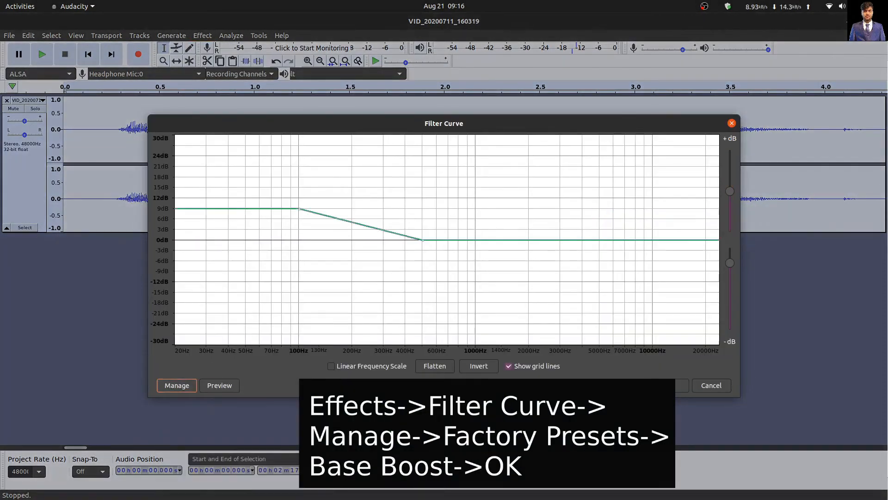
click(669, 385)
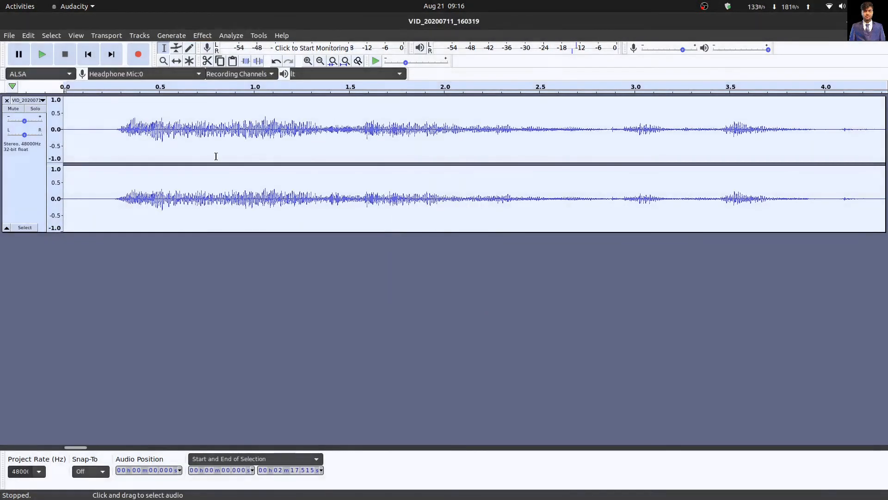
Play back the bass- and treble-boosted audio from about 0.25 seconds and stop playback
click(110, 202)
key(space)
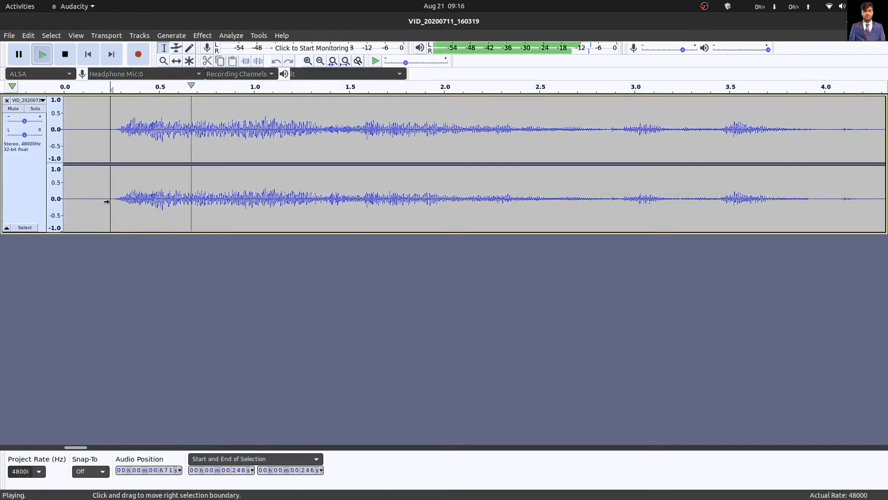
key(space)
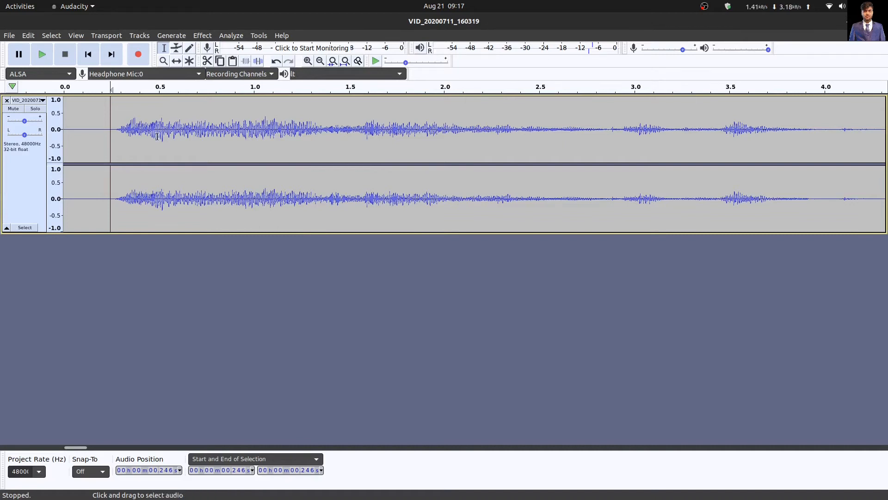
Select the entire track and apply the Compressor effect with its existing settings
key(ctrl+a)
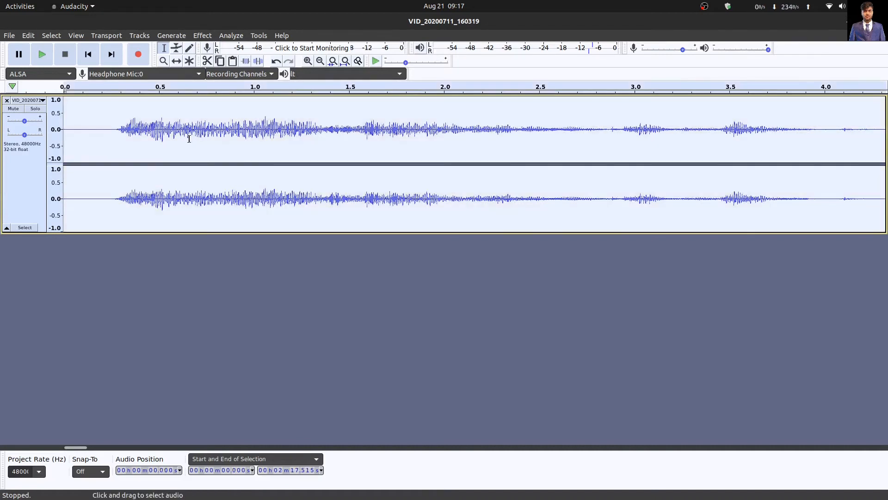
click(203, 35)
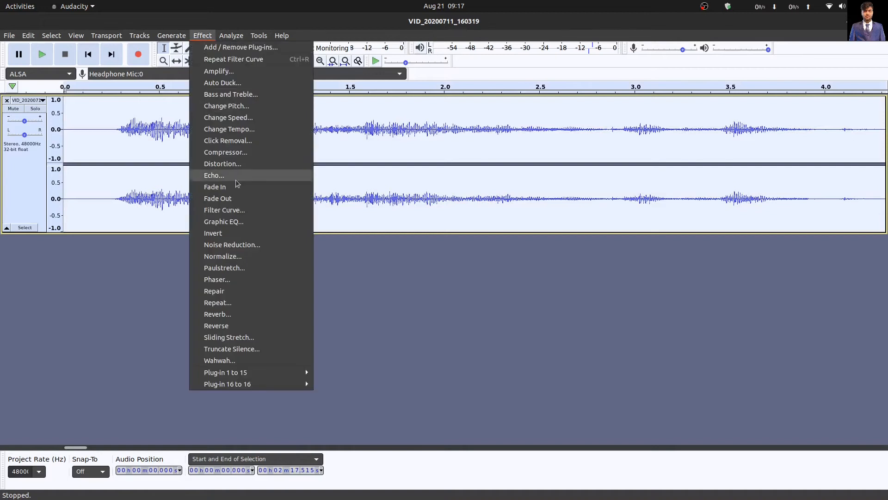
click(274, 154)
click(494, 377)
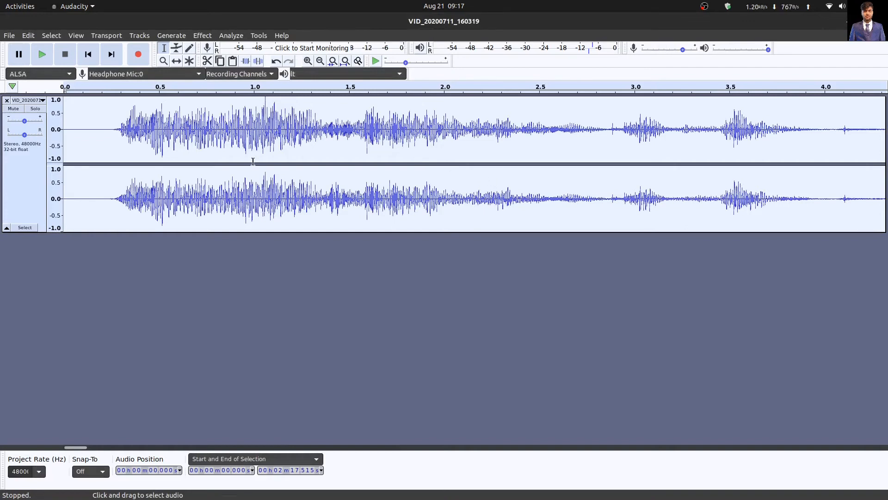
Apply the Normalize effect to the compressed track with its existing settings
click(203, 35)
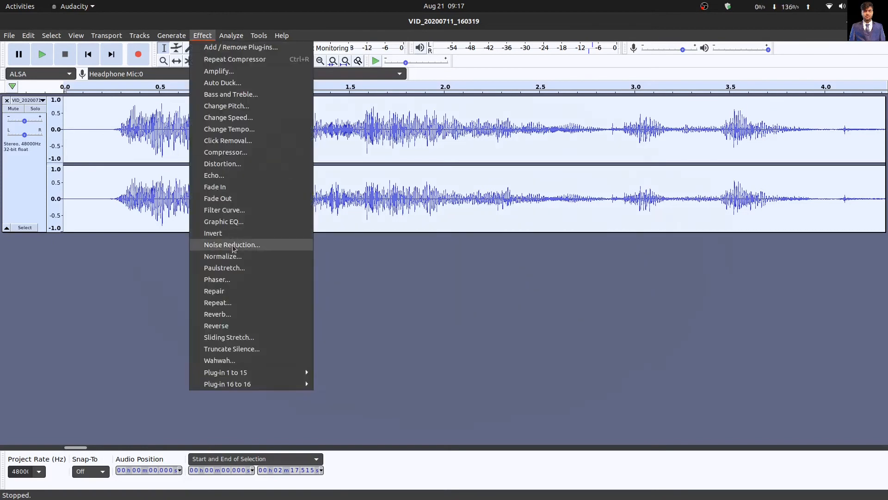
click(245, 244)
click(473, 284)
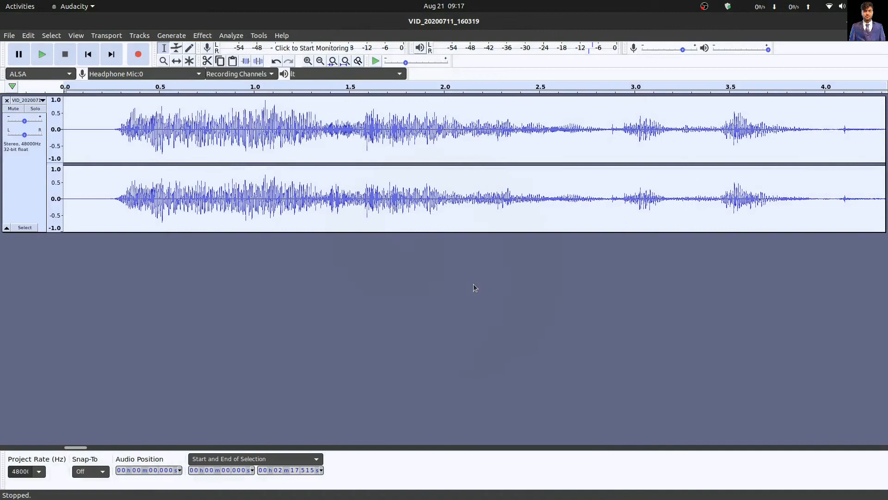
Apply the Bass Boost factory preset of Filter Curve to the normalized track
click(203, 36)
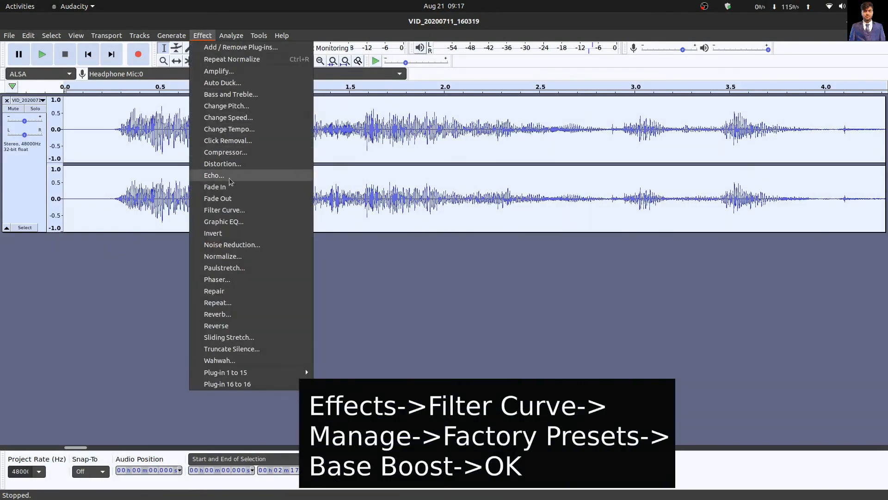
click(222, 210)
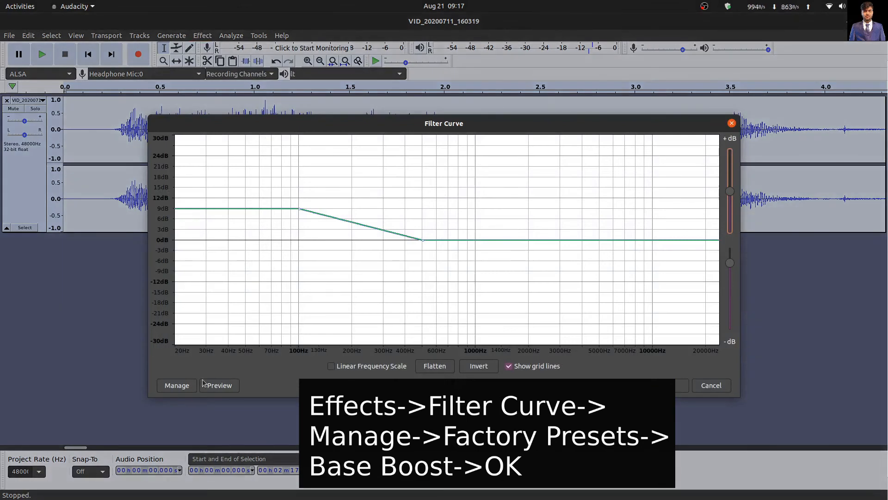
click(188, 388)
mouse_move(214, 435)
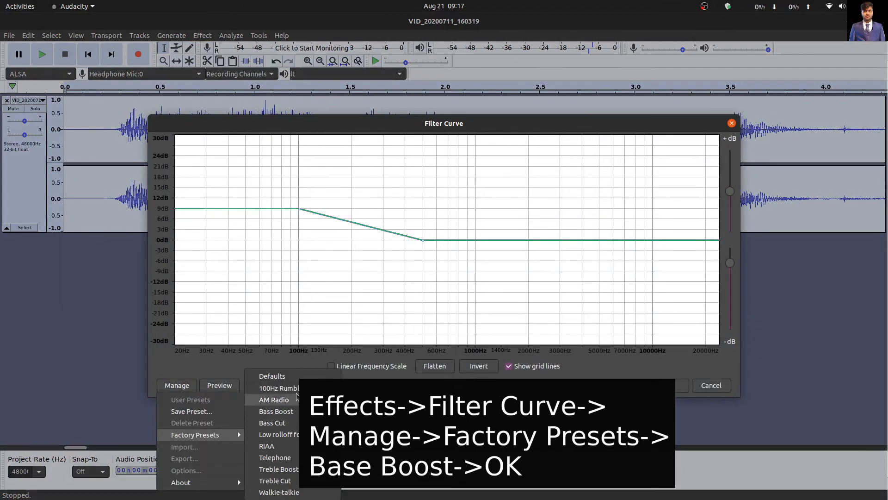
click(291, 413)
click(669, 386)
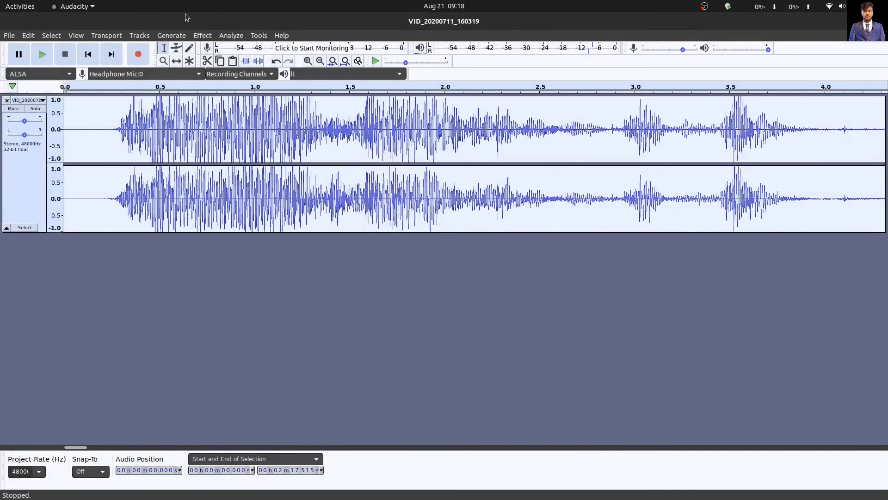
Normalize the entire track again after the last bass boost, keeping the existing settings
click(201, 36)
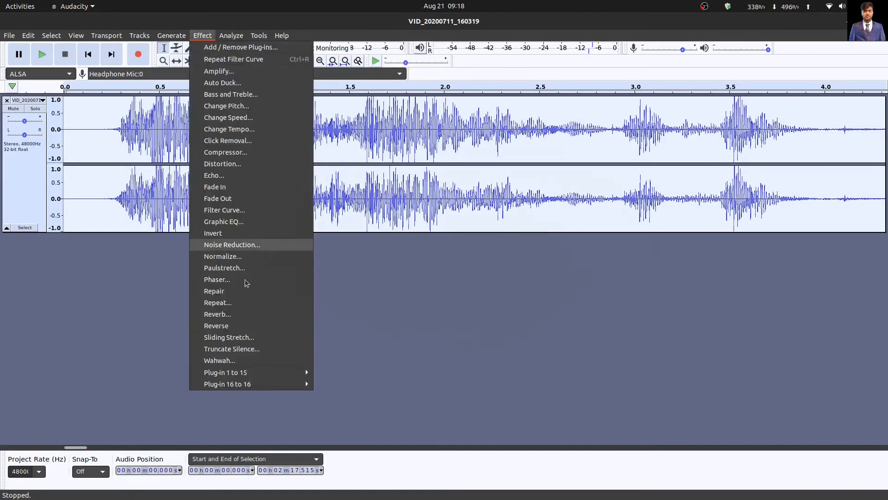
click(274, 258)
click(486, 294)
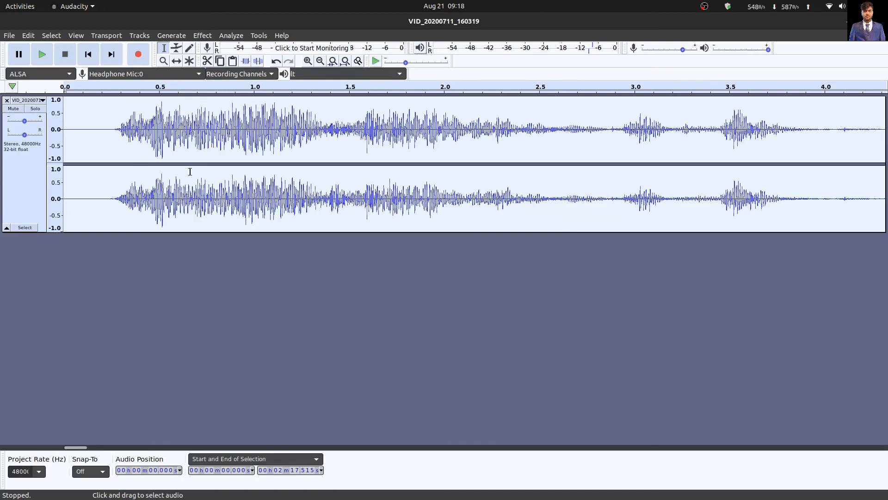
Play back the fully processed audio from about 0.26 seconds and stop playback
click(113, 205)
key(space)
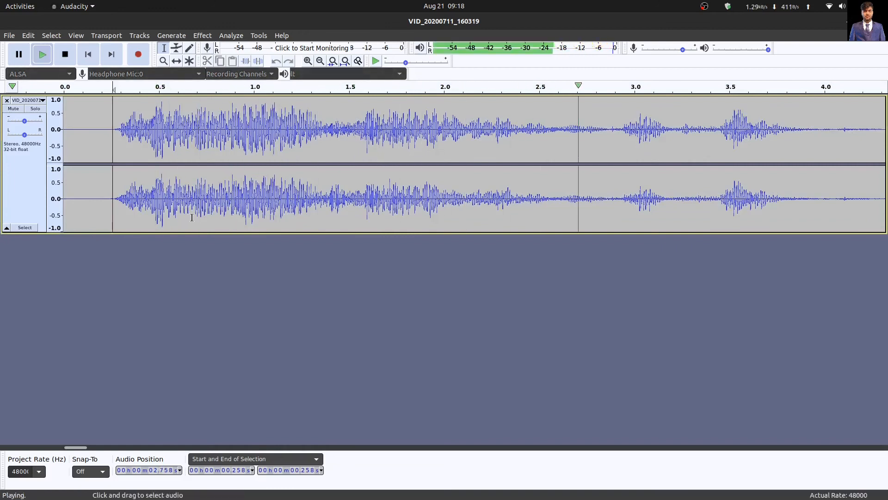
key(space)
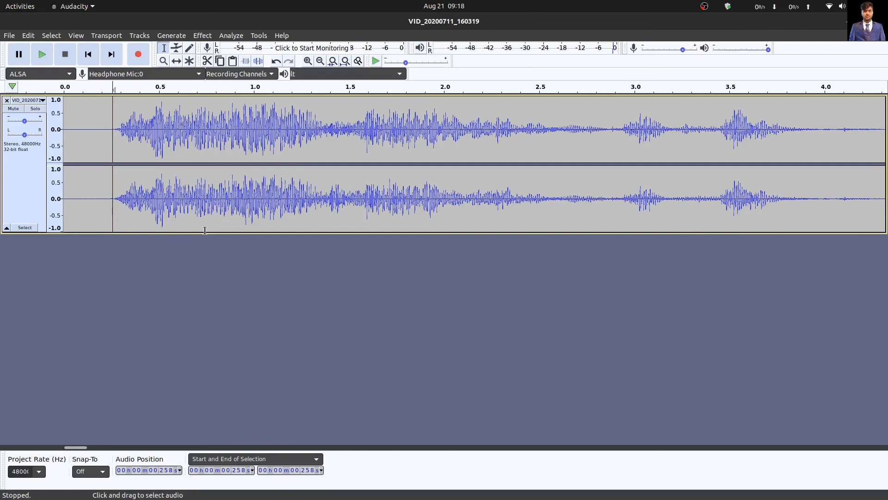
Select the entire track and open the audio export format choices
key(ctrl+a)
click(10, 36)
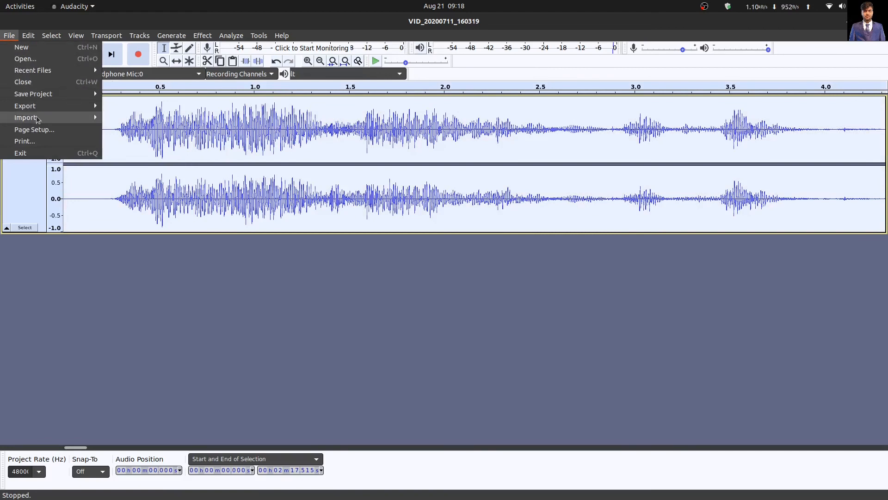
mouse_move(48, 109)
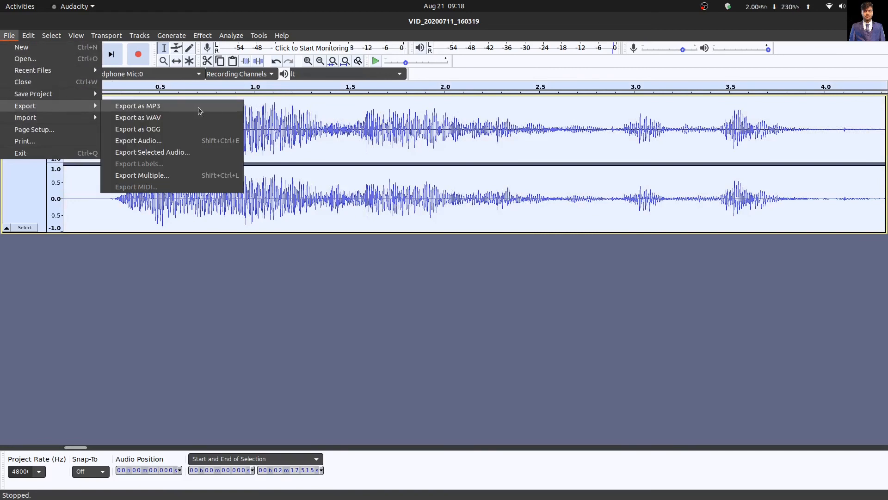